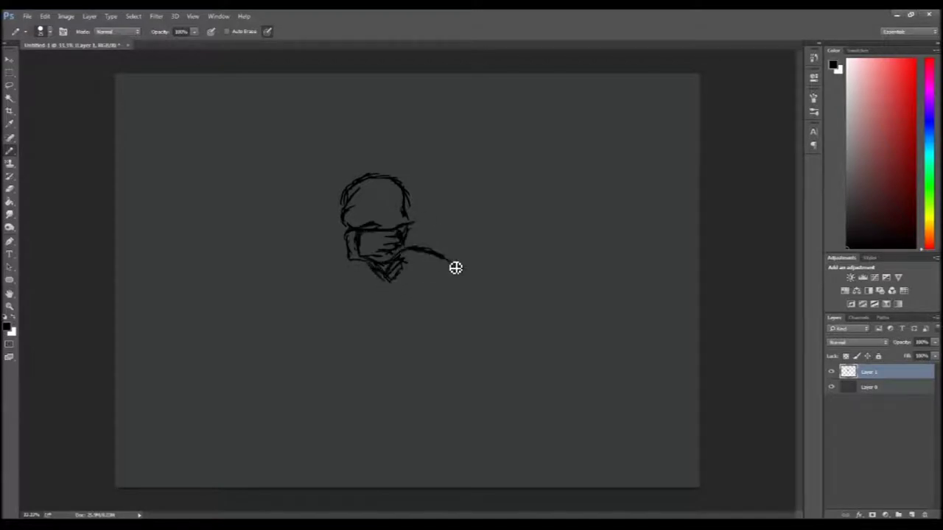
Sketch the seated figure's shoulder line and the sides and base of the box seat between the lower legs
mouse_move(347, 236)
mouse_down()
mouse_move(293, 252)
mouse_move(398, 275)
mouse_move(441, 258)
mouse_up()
mouse_move(320, 346)
mouse_down()
mouse_move(424, 344)
mouse_move(332, 411)
mouse_up()
drag(424, 346, 434, 407)
drag(308, 418, 409, 414)
drag(345, 417, 437, 414)
Sketch the bent knees and baggy thighs over the box seat, including fabric folds and the crotch seam
drag(298, 323, 330, 344)
drag(311, 308, 345, 321)
drag(281, 283, 338, 301)
mouse_move(312, 285)
mouse_down()
mouse_move(350, 302)
mouse_move(464, 305)
mouse_move(420, 362)
mouse_up()
drag(412, 317, 402, 343)
mouse_move(319, 293)
mouse_down()
mouse_move(316, 286)
mouse_move(318, 360)
mouse_move(284, 410)
mouse_move(429, 404)
mouse_move(468, 416)
mouse_move(458, 369)
mouse_up()
drag(369, 302, 368, 343)
Rough in the arm resting on the thigh and the bowed lower face, undoing unsuitable strokes
mouse_move(405, 288)
mouse_down()
mouse_move(442, 264)
mouse_move(448, 270)
mouse_up()
key(ctrl+alt+z)
mouse_move(393, 291)
mouse_down()
mouse_move(425, 304)
mouse_move(451, 272)
mouse_move(414, 286)
mouse_move(454, 278)
mouse_move(400, 303)
mouse_move(393, 289)
mouse_move(465, 239)
mouse_move(442, 184)
mouse_up()
key(ctrl+z)
mouse_move(388, 302)
mouse_down()
mouse_move(375, 335)
mouse_move(385, 336)
mouse_move(387, 311)
mouse_move(365, 303)
mouse_up()
drag(426, 246, 416, 210)
mouse_move(330, 182)
mouse_down()
mouse_move(305, 202)
mouse_move(296, 265)
mouse_move(327, 268)
mouse_move(385, 226)
mouse_move(346, 204)
mouse_move(333, 177)
mouse_move(408, 177)
mouse_move(362, 134)
mouse_move(398, 153)
mouse_move(376, 242)
mouse_move(381, 232)
mouse_move(410, 233)
mouse_up()
mouse_move(397, 193)
mouse_down()
mouse_move(381, 225)
mouse_move(316, 137)
mouse_move(396, 144)
mouse_move(337, 168)
mouse_move(389, 189)
mouse_up()
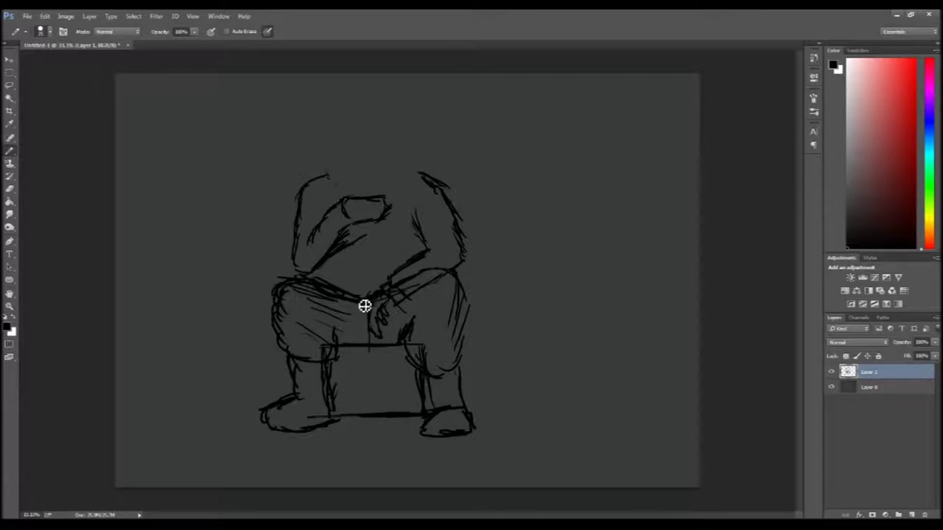
Sketch the jacket front and belt area, and draw a rounded helmet with hanging chin straps over the bowed face
mouse_move(337, 290)
mouse_down()
mouse_move(372, 289)
mouse_move(352, 269)
mouse_up()
drag(373, 286, 375, 267)
mouse_move(366, 282)
mouse_down()
mouse_move(362, 218)
mouse_move(342, 196)
mouse_move(346, 167)
mouse_move(370, 159)
mouse_move(398, 166)
mouse_move(403, 196)
mouse_move(331, 171)
mouse_move(363, 135)
mouse_move(405, 171)
mouse_up()
mouse_move(328, 142)
mouse_down()
mouse_move(401, 200)
mouse_move(370, 236)
mouse_move(365, 228)
mouse_move(400, 212)
mouse_move(402, 251)
mouse_up()
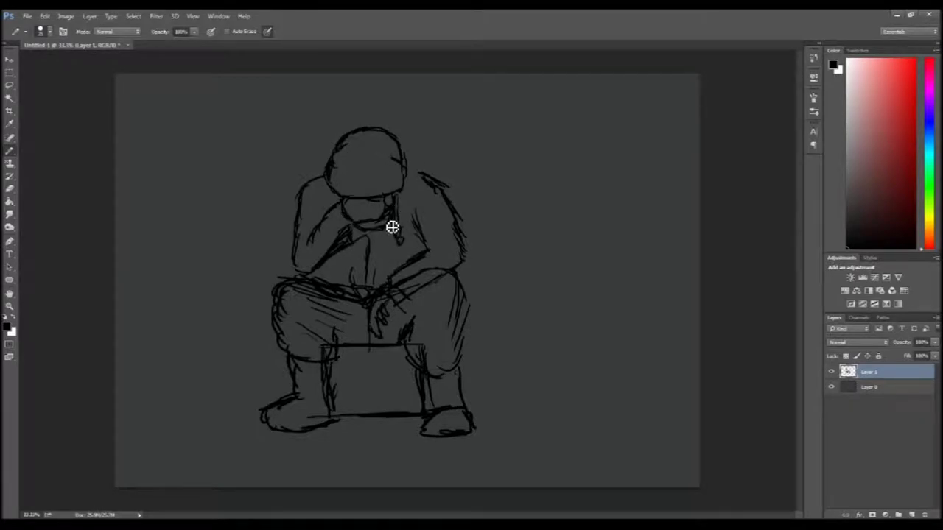
drag(348, 227, 354, 240)
Connect the shoulder to the helmet, hatch the helmet surface, and refine the lower leg and boot on the left
drag(407, 175, 427, 177)
mouse_move(332, 175)
mouse_down()
mouse_move(361, 192)
mouse_move(398, 175)
mouse_move(363, 168)
mouse_up()
mouse_move(323, 354)
mouse_down()
mouse_move(332, 342)
mouse_move(333, 407)
mouse_up()
mouse_move(307, 429)
mouse_down()
mouse_move(284, 431)
mouse_move(263, 413)
mouse_move(262, 435)
mouse_move(324, 425)
mouse_up()
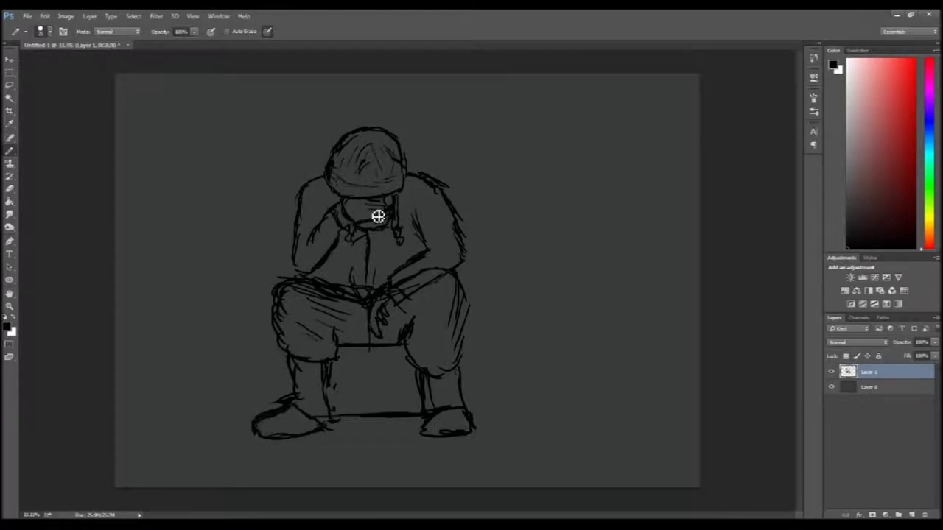
Draw suspender straps down the chest and the edges of a pack showing behind both shoulders
drag(411, 175, 432, 176)
drag(320, 178, 343, 221)
drag(404, 183, 408, 222)
drag(415, 181, 417, 212)
drag(329, 161, 314, 177)
drag(406, 157, 420, 171)
Draw horizontal plank lines and wood grain across the front of the box seat
drag(329, 395, 411, 392)
drag(333, 373, 414, 374)
mouse_move(339, 357)
mouse_down()
mouse_move(374, 360)
mouse_move(334, 381)
mouse_move(331, 396)
mouse_move(433, 409)
mouse_up()
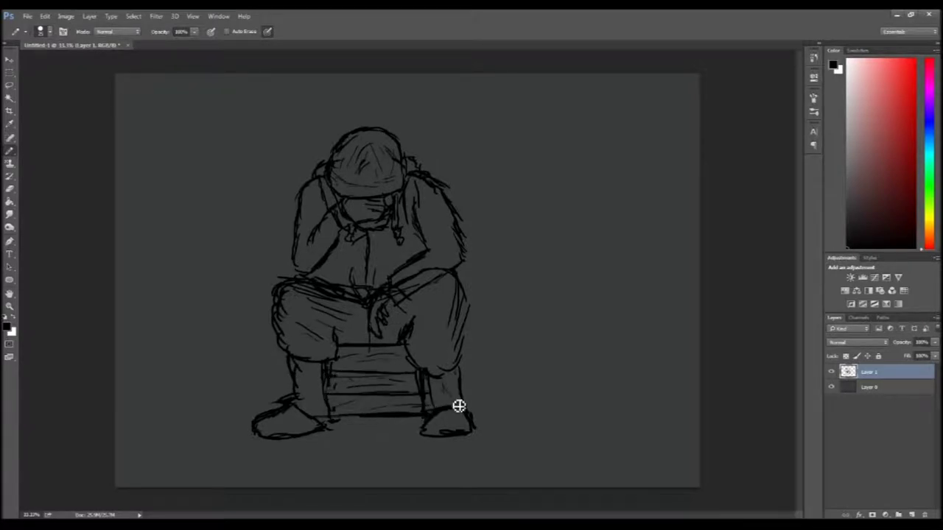
drag(243, 283, 549, 276)
mouse_move(470, 291)
mouse_down()
mouse_move(526, 299)
mouse_move(529, 282)
mouse_move(575, 287)
mouse_up()
mouse_move(522, 277)
mouse_down()
mouse_move(581, 271)
mouse_move(573, 289)
mouse_up()
drag(276, 280, 221, 279)
key(ctrl+z)
key(ctrl+alt+z)
key(ctrl+alt+z)
key(ctrl+alt+z)
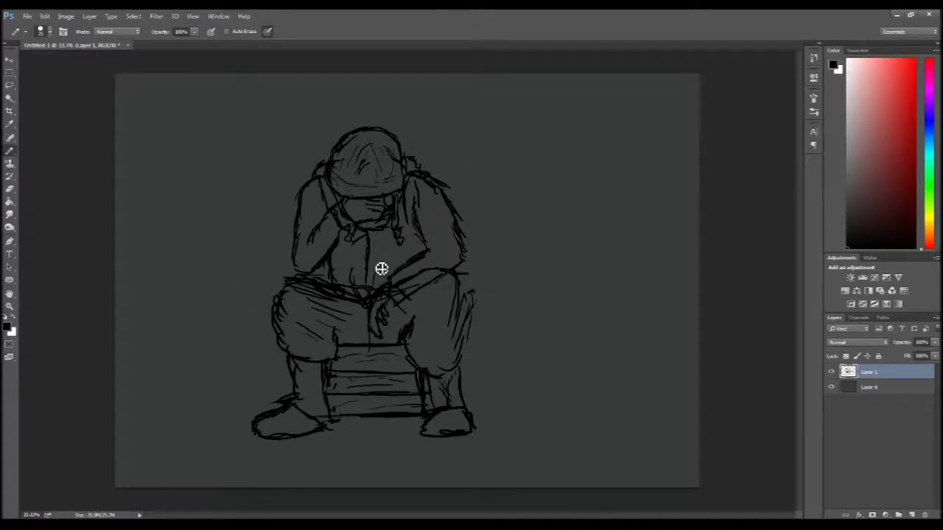
key(ctrl+alt+z)
key(ctrl+alt+z)
Draw the cuff above the hanging hand and a small rectangular patch on the upper sleeve
drag(417, 291, 395, 303)
mouse_move(388, 292)
mouse_down()
mouse_move(381, 285)
mouse_move(394, 303)
mouse_move(391, 277)
mouse_up()
drag(391, 280, 402, 296)
drag(440, 194, 430, 196)
drag(429, 196, 447, 205)
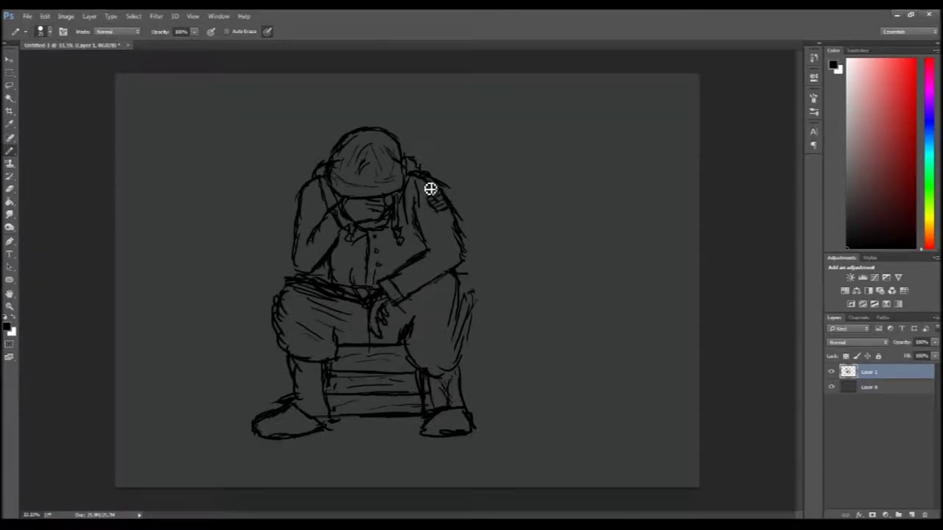
Crosshatch netting over the helmet and draw a rifle lying across the lap, with its muzzle and stock extending past the thighs
mouse_move(342, 184)
mouse_down()
mouse_move(344, 167)
mouse_move(345, 187)
mouse_move(395, 147)
mouse_up()
mouse_move(462, 278)
mouse_down()
mouse_move(465, 288)
mouse_move(526, 275)
mouse_move(533, 285)
mouse_up()
mouse_move(383, 284)
mouse_down()
mouse_move(230, 295)
mouse_move(261, 322)
mouse_move(271, 313)
mouse_up()
Outline a puddle in the canvas's lower right corner and draw horizon lines on both sides of the figure
drag(722, 438, 722, 484)
drag(115, 260, 287, 261)
drag(473, 249, 696, 246)
drag(465, 300, 460, 358)
Add a new layer directly above the dark background layer, beneath the line art
click(892, 386)
key(ctrl+shift+n)
key(Return)
Pick a dark olive foreground colour and lightly tint the uniform using the Brush tool at 30% opacity
click(8, 326)
click(443, 151)
click(542, 187)
click(440, 166)
click(630, 75)
right_click(9, 151)
click(52, 149)
key(3)
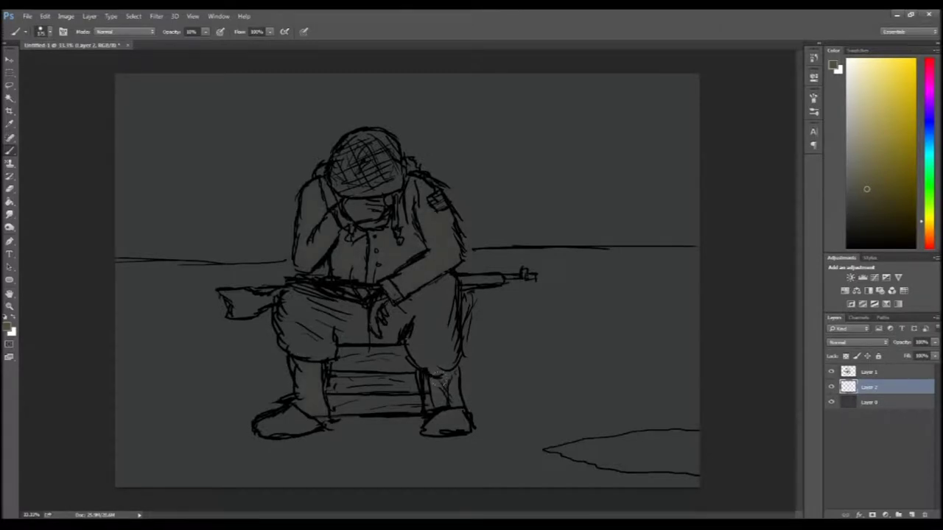
Pick a dark red as the second paint colour and paint the boots and the wooden parts of the rifle
click(13, 317)
click(6, 327)
click(497, 188)
click(630, 75)
mouse_move(292, 429)
mouse_down()
mouse_move(261, 419)
mouse_move(297, 416)
mouse_up()
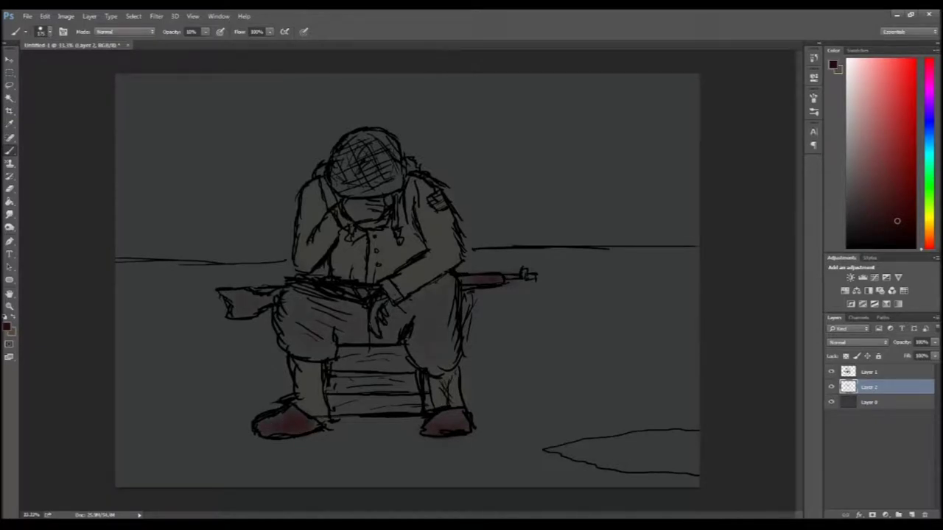
Pick a darker olive tone and deepen the uniform's shading
click(15, 320)
click(8, 326)
key(Return)
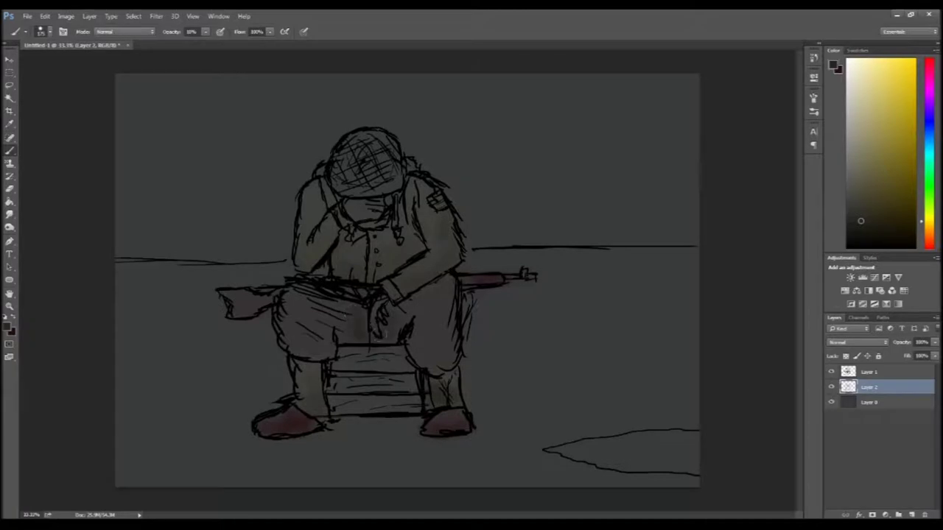
Set the foreground colour to green #134705 and tint the jacket, swapping to the dark red-brown for the trousers
click(7, 327)
click(541, 167)
click(522, 170)
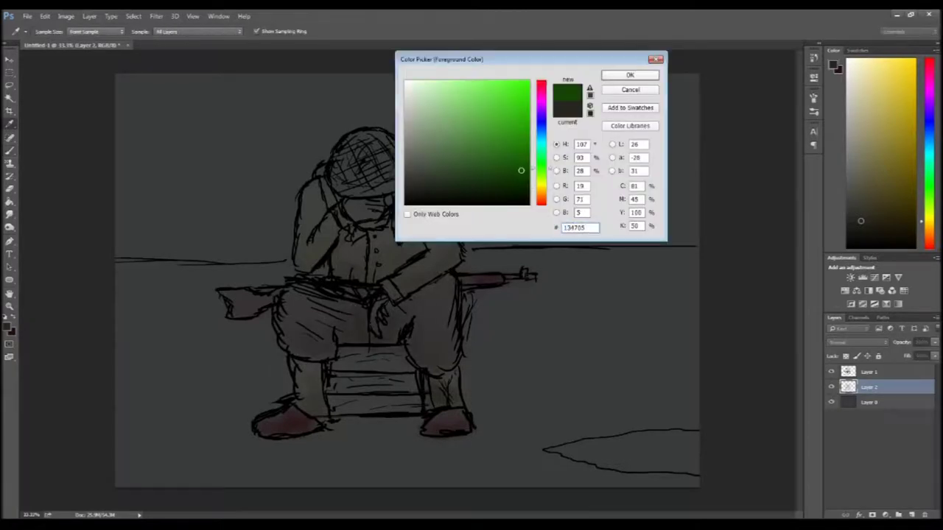
click(630, 75)
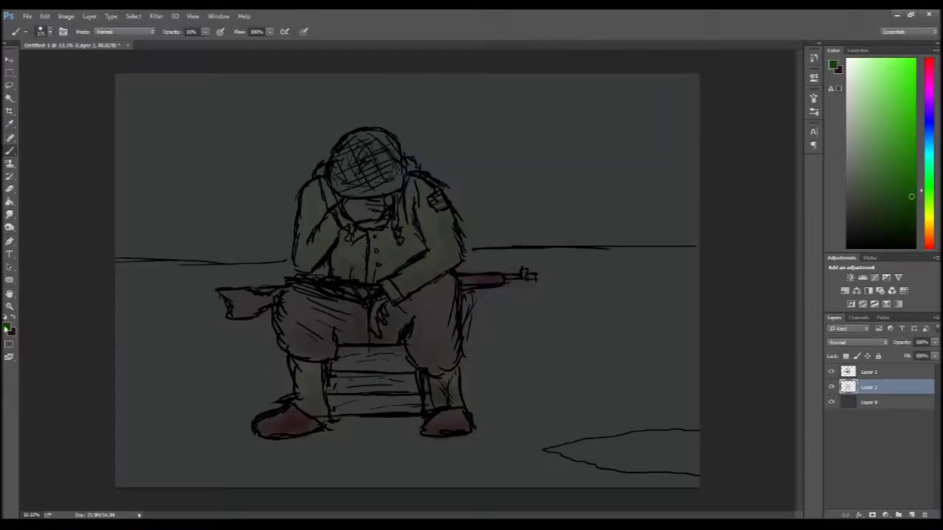
key(x)
key(x)
key(x)
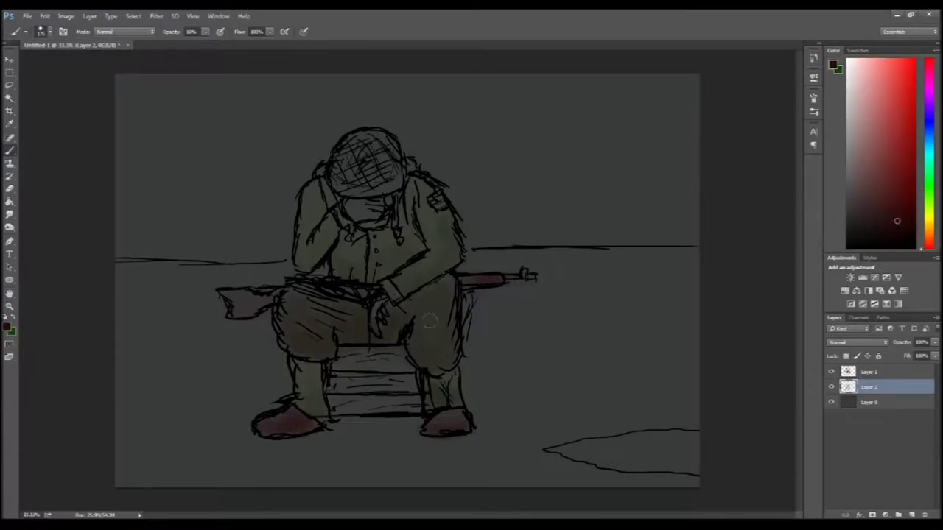
Pick a muted olive green and paint the netted helmet
click(13, 317)
click(6, 326)
click(467, 172)
mouse_move(541, 167)
mouse_down()
mouse_move(541, 183)
mouse_move(541, 174)
mouse_up()
click(482, 169)
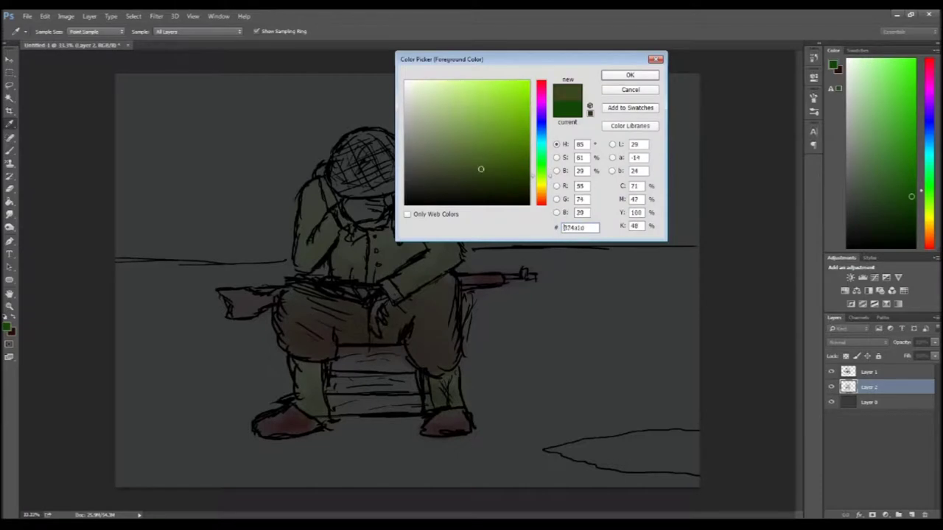
click(455, 157)
click(629, 74)
key(x)
drag(362, 149, 374, 177)
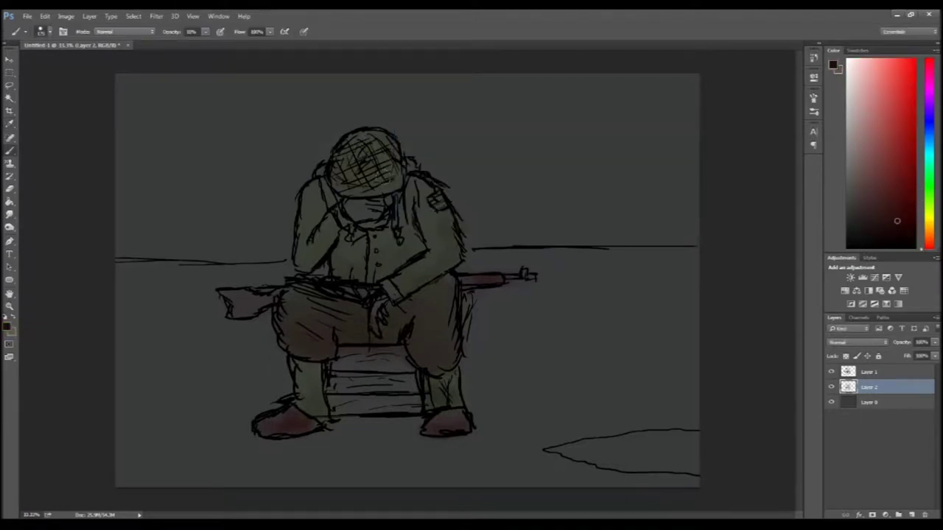
Pick a dark green and deepen the helmet's colour
click(6, 327)
click(542, 174)
click(517, 178)
key(Return)
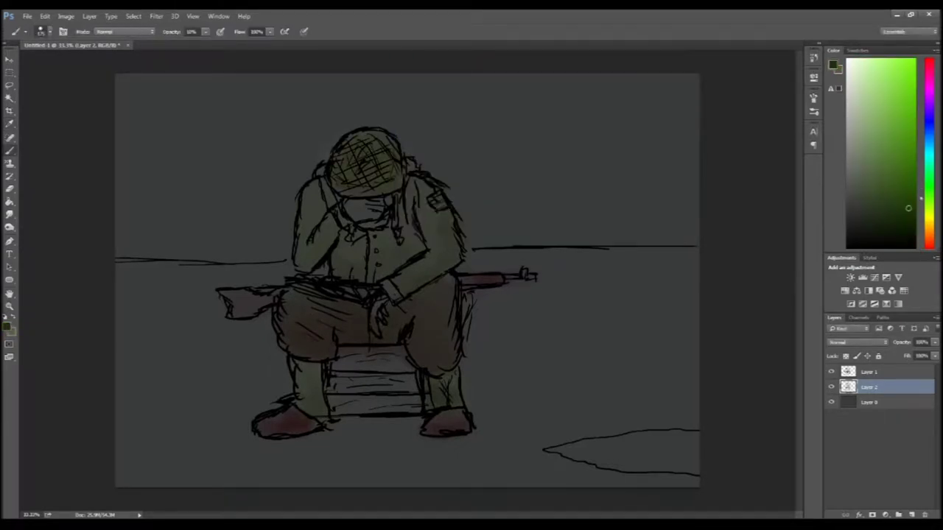
Restore the default colours, switch to white at very low brush opacity, and highlight both knees
key(d)
key(x)
key(0)
key(5)
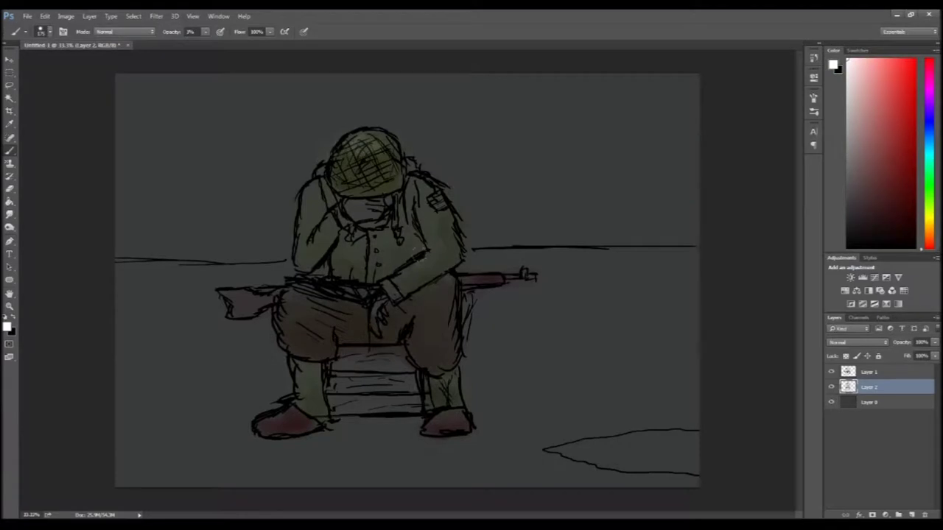
drag(295, 297, 300, 307)
mouse_move(443, 287)
mouse_down()
mouse_move(443, 311)
mouse_move(448, 303)
mouse_up()
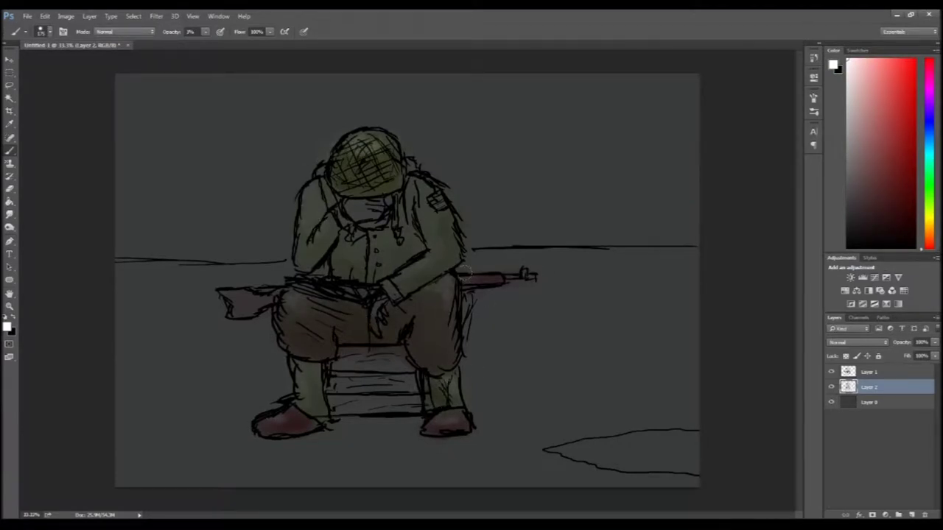
Lighten the face and hanging hand with white, and brush a soft black shadow on the ground beneath the figure
drag(369, 195, 377, 208)
drag(376, 324, 366, 293)
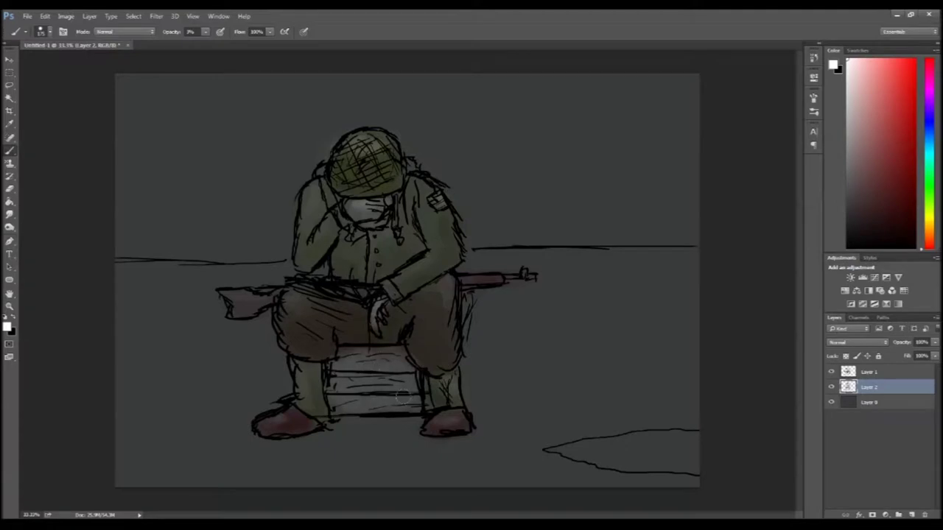
key(x)
drag(306, 441, 326, 452)
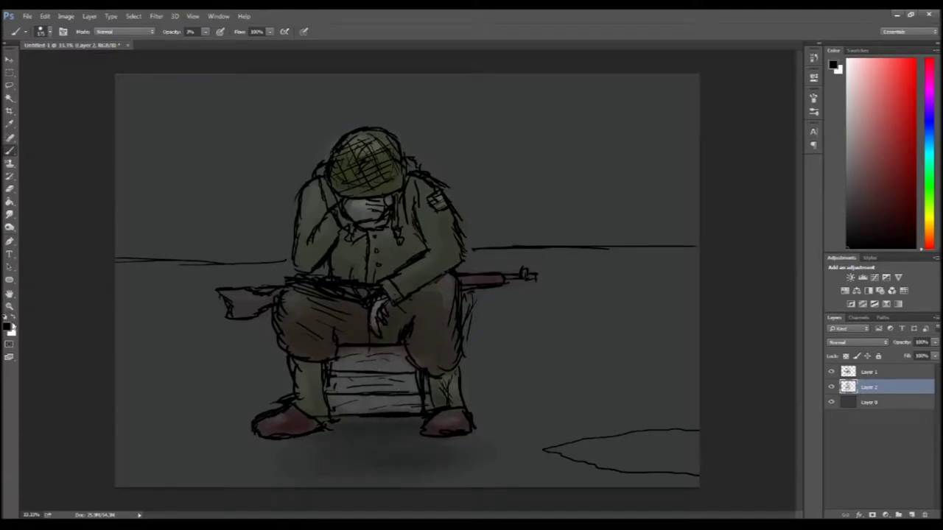
Pick a pale tint and a muted reddish tone, and colour the face and hand as skin
click(9, 327)
click(421, 88)
click(626, 76)
click(8, 326)
click(476, 153)
click(629, 76)
Paint the flag patch on the upper sleeve using bright red, blue and white
click(10, 327)
click(528, 78)
click(625, 76)
click(9, 326)
click(542, 123)
click(625, 76)
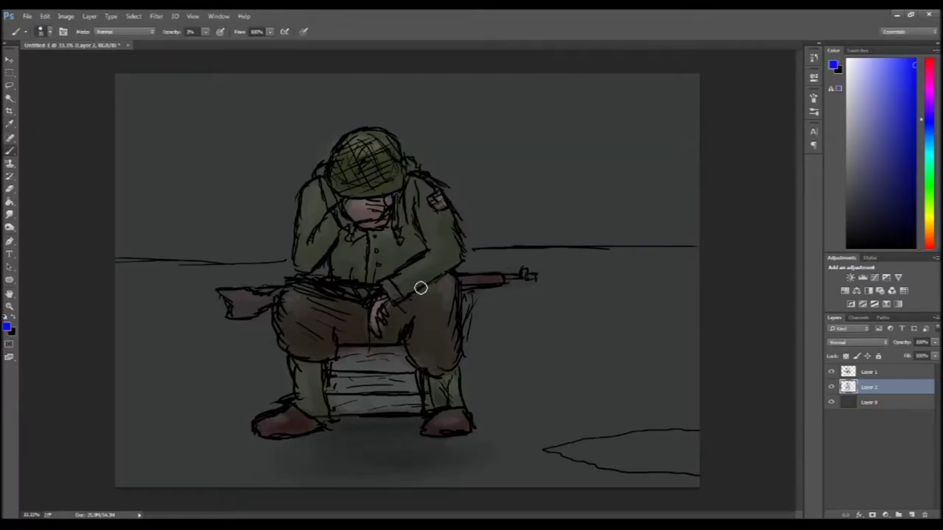
key(d)
key(x)
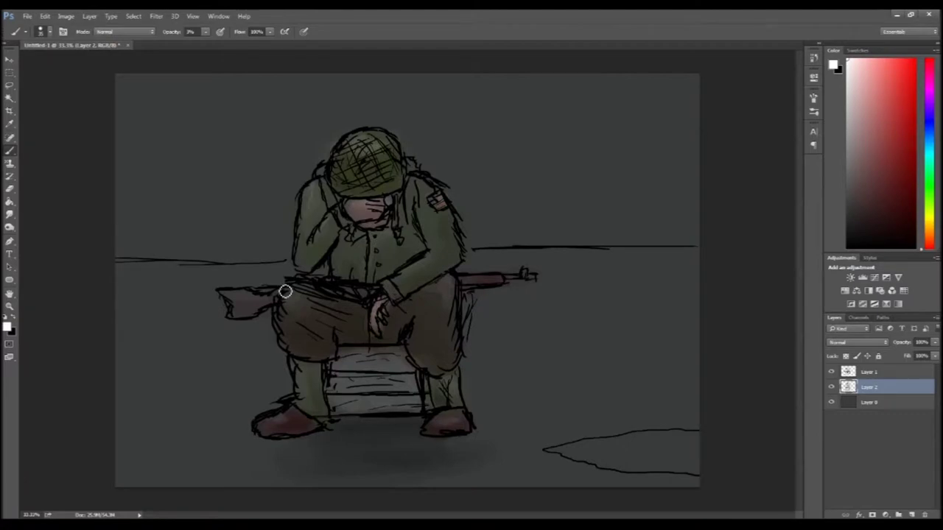
Pick a deep red and fill the puddle in the canvas's lower right corner, building up darker red tones
click(10, 327)
click(541, 81)
click(526, 83)
click(628, 76)
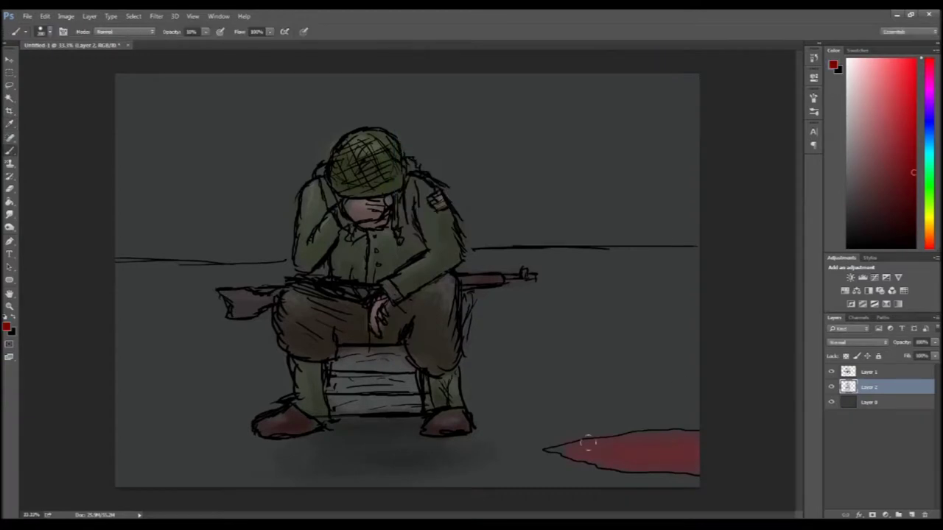
key(x)
key(x)
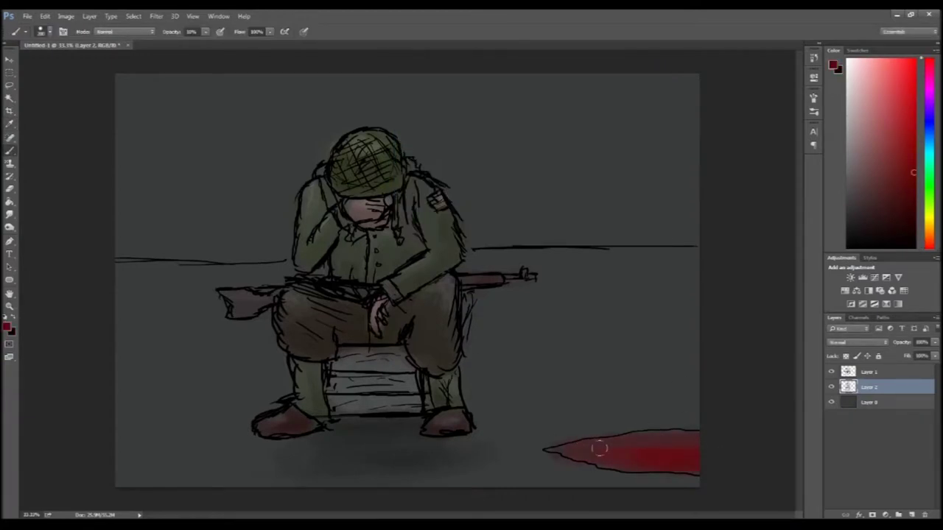
On Layer 1, outline a fallen helmet above the red puddle with the Pencil tool in black
key(x)
click(869, 373)
right_click(10, 151)
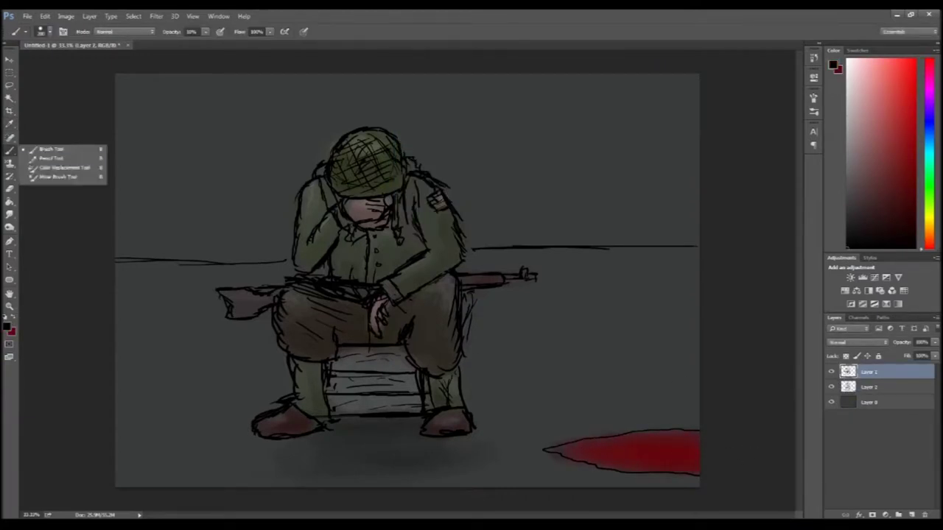
click(49, 158)
drag(705, 396, 680, 404)
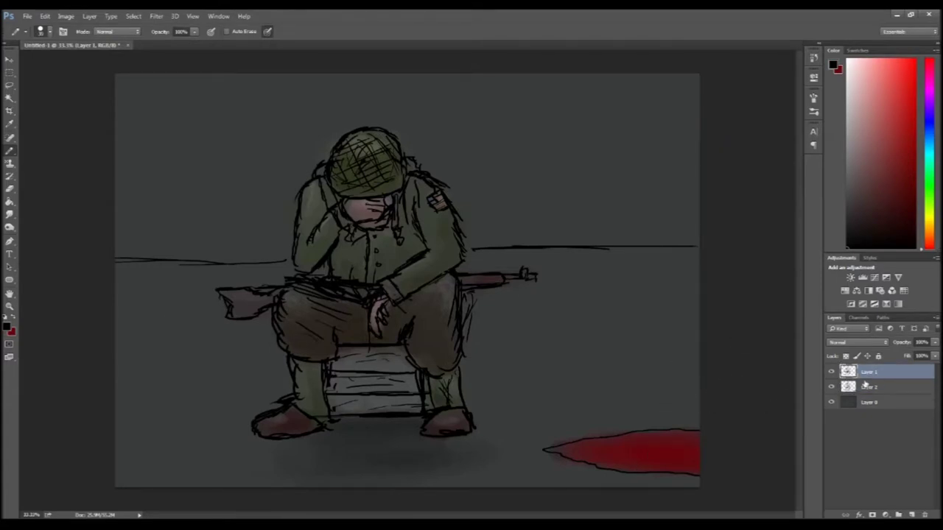
mouse_move(614, 402)
mouse_down()
mouse_move(631, 370)
mouse_move(689, 398)
mouse_up()
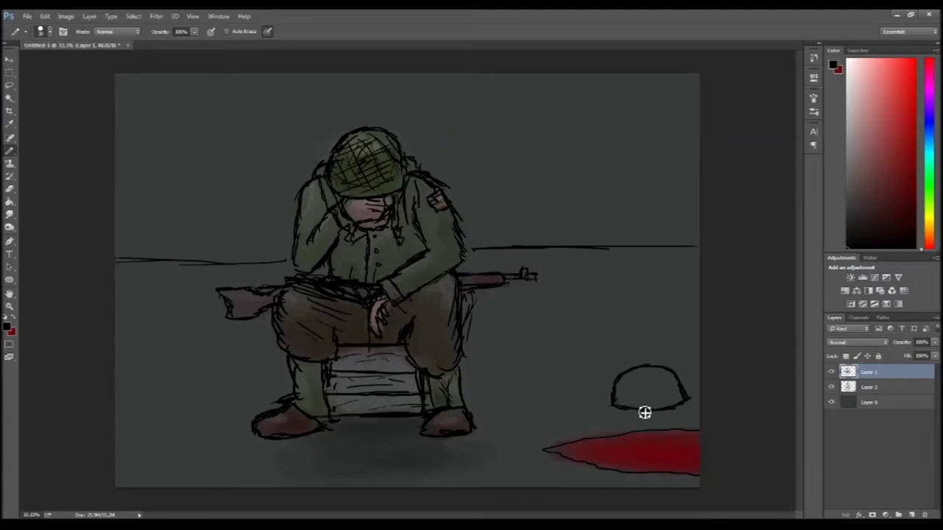
On Layer 2, brush the fallen helmet with a dark blue and add a faint white highlight
click(881, 388)
click(8, 327)
click(542, 133)
click(518, 187)
click(630, 75)
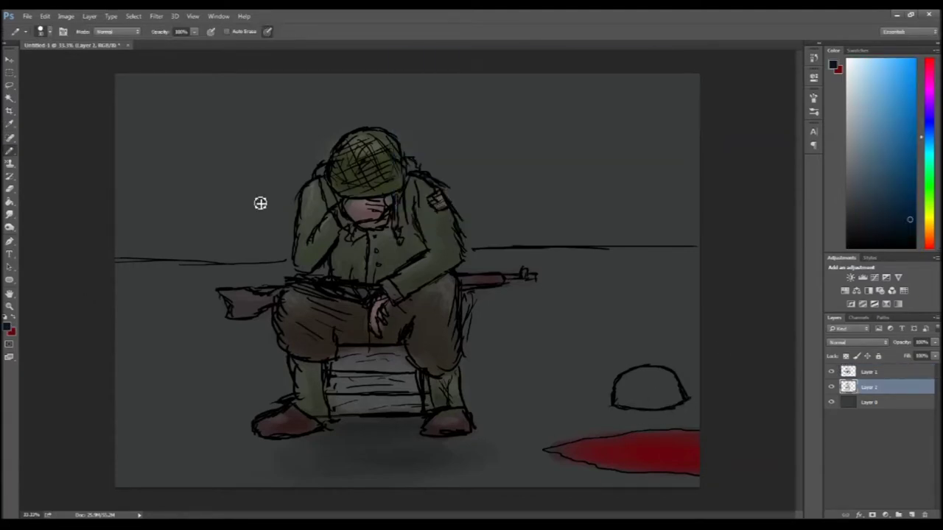
right_click(9, 150)
click(55, 151)
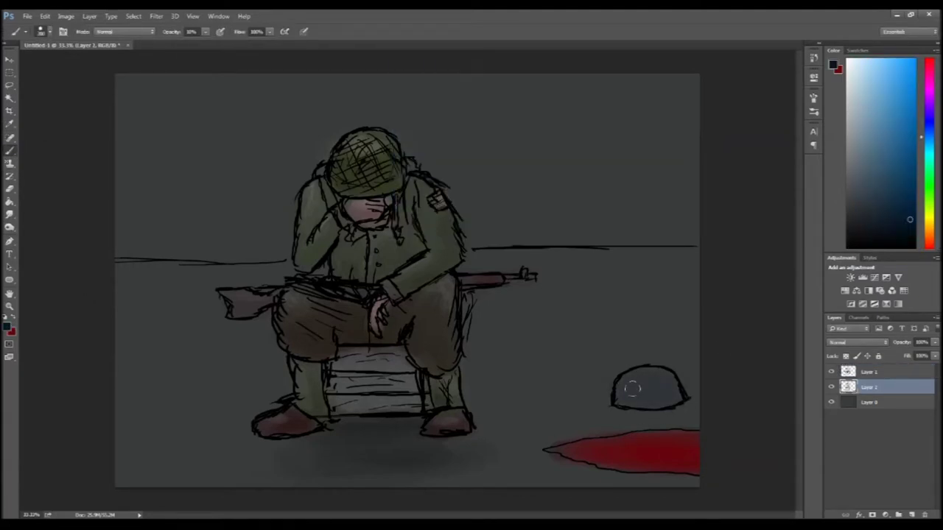
key(d)
key(x)
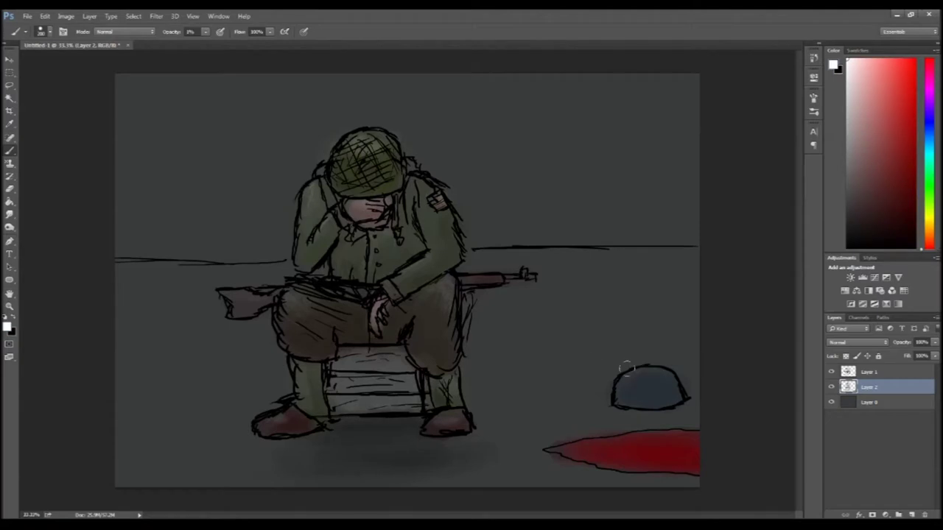
On Layer 1, draw the fallen helmet's loose chin straps with the Pencil tool in black
click(884, 373)
right_click(10, 150)
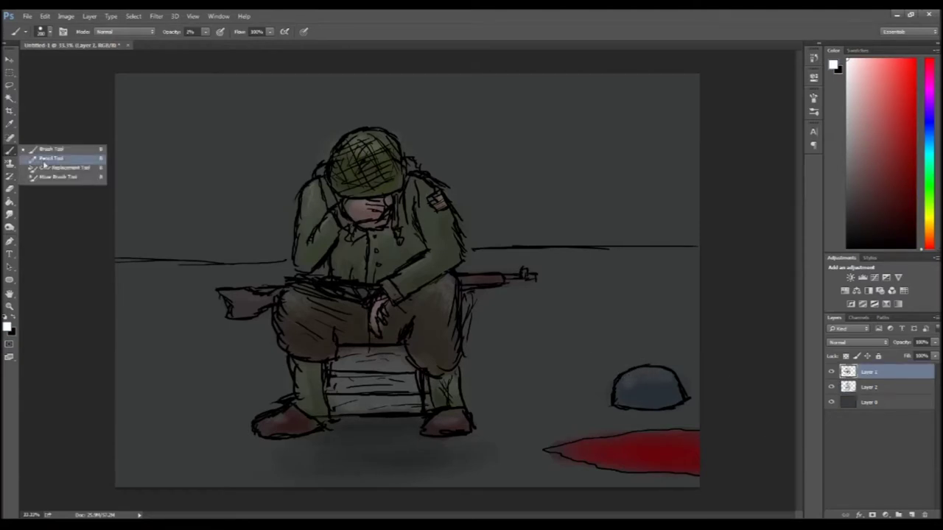
click(36, 158)
key(x)
drag(658, 414, 689, 422)
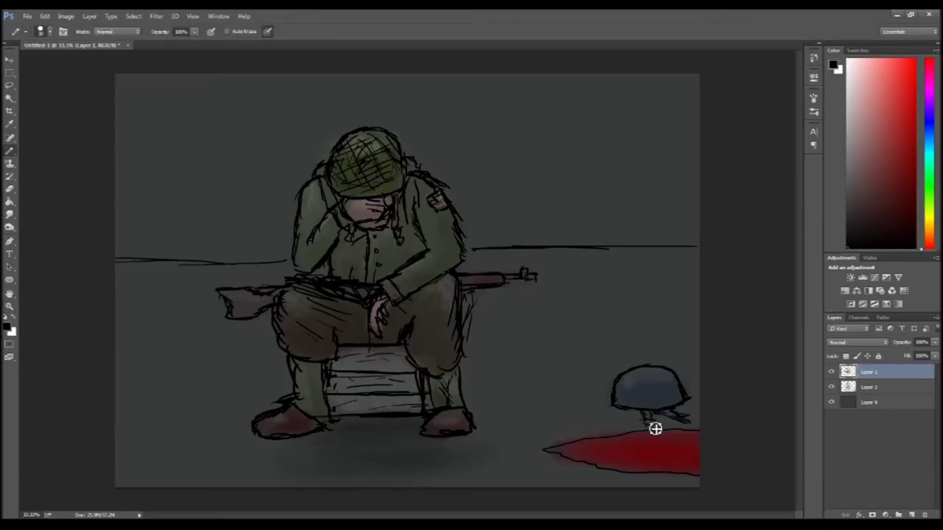
On Layer 2, pick a dark red as the second brush colour and brush a soft black shadow beside the fallen helmet
click(851, 386)
right_click(10, 151)
click(51, 150)
click(13, 317)
click(7, 327)
click(517, 177)
click(630, 75)
key(x)
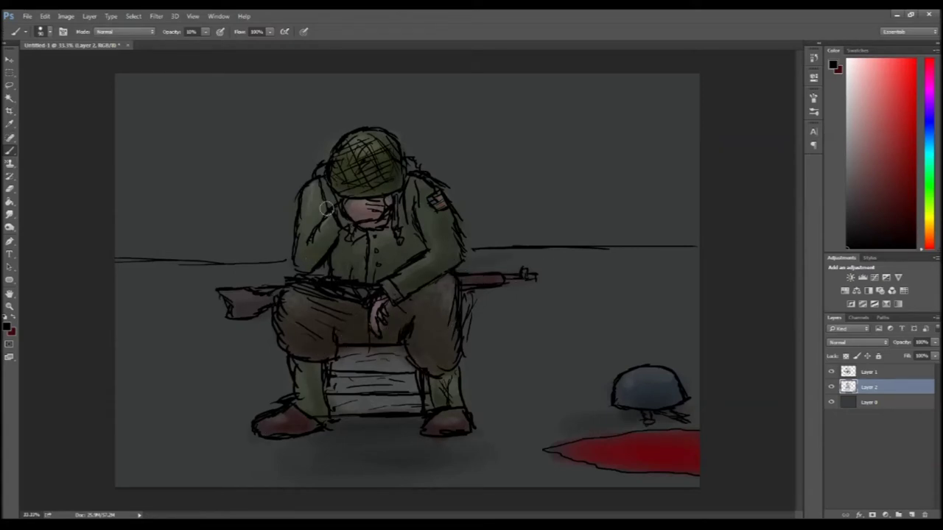
Pick a teal brush colour and shrink the brush for fine detail on the soldier
click(6, 327)
click(540, 143)
click(523, 130)
click(630, 73)
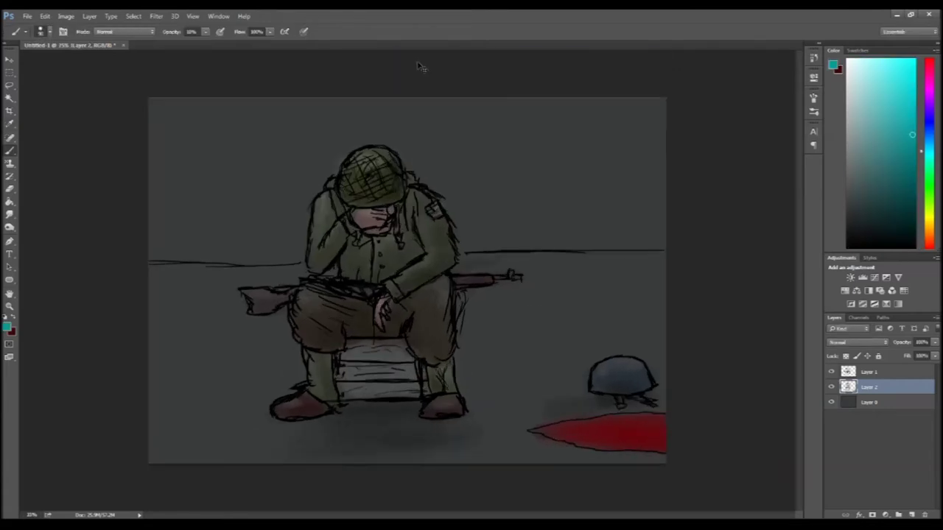
key(ctrl+plus)
key(ctrl+plus)
key(bracketleft)
key(bracketleft)
key(bracketleft)
key(bracketleft)
key(bracketleft)
key(bracketleft)
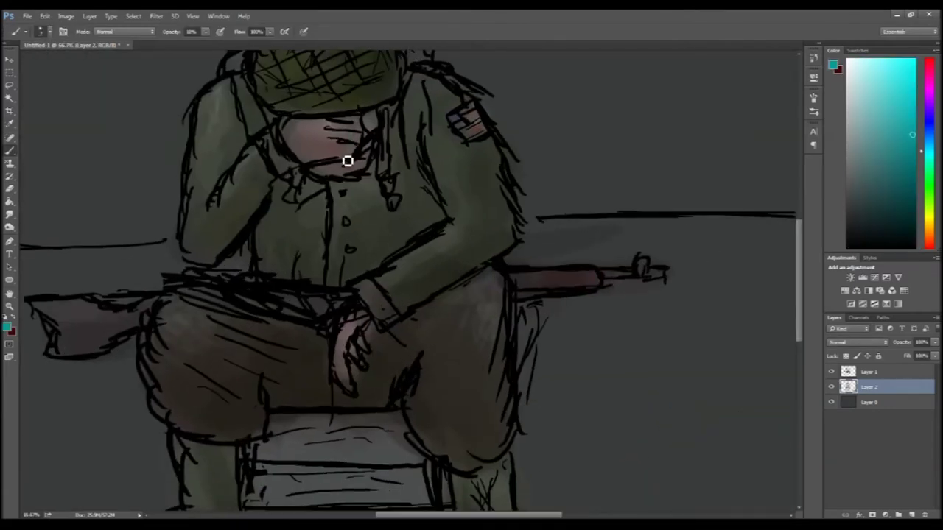
key(ctrl+minus)
key(ctrl+minus)
key(ctrl+plus)
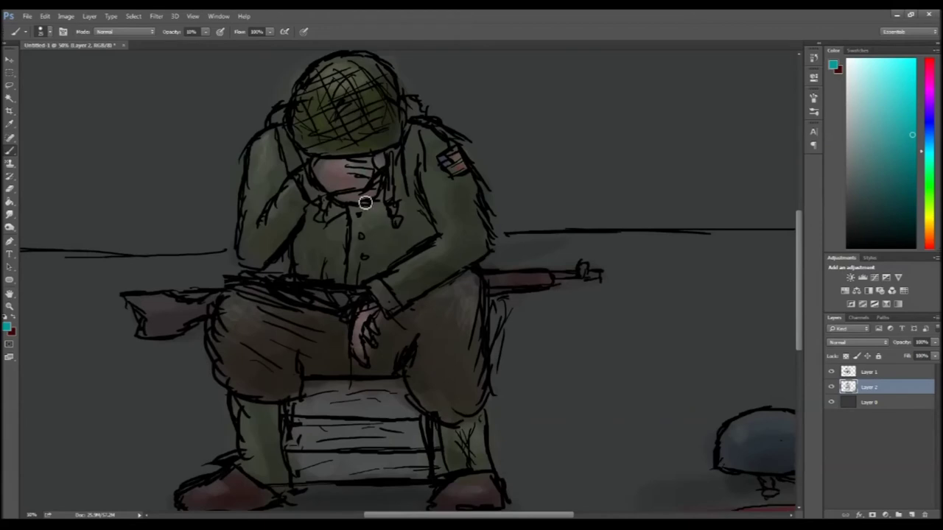
scroll(327, 171, down, 2)
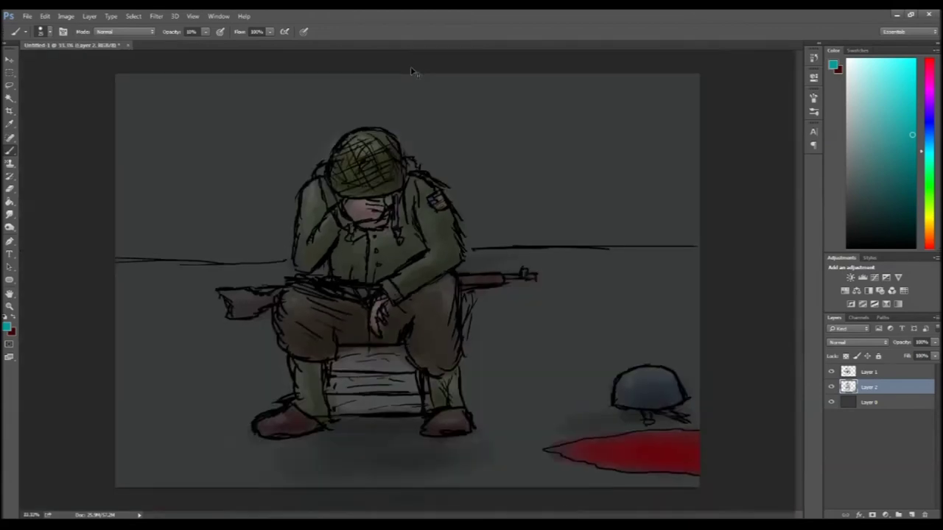
Add a new layer above Layer 1 and ready the brush in default black at 100% opacity
click(4, 319)
click(877, 372)
key(0)
key(ctrl+shift+n)
key(Return)
Write a handwritten signature in black on the new layer, in the empty area above the fallen helmet
drag(529, 312, 538, 326)
key(ctrl+alt+z)
key(ctrl+plus)
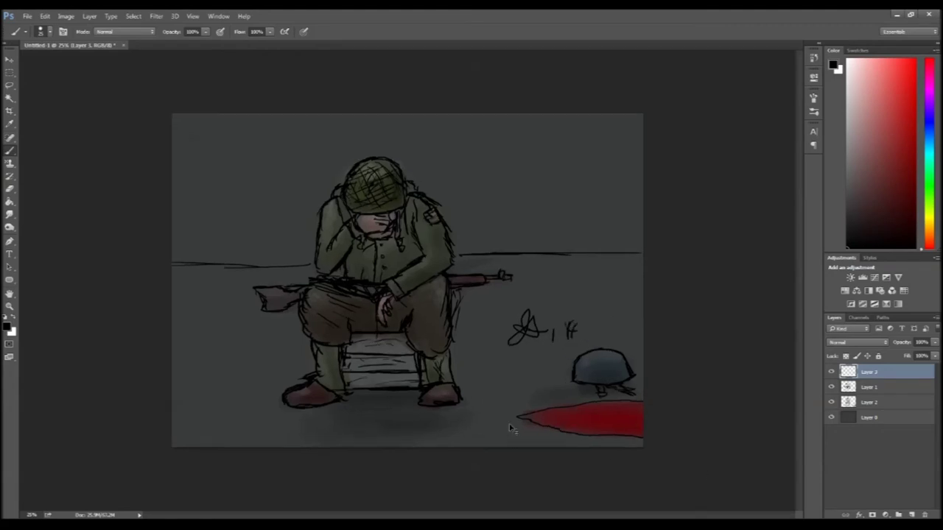